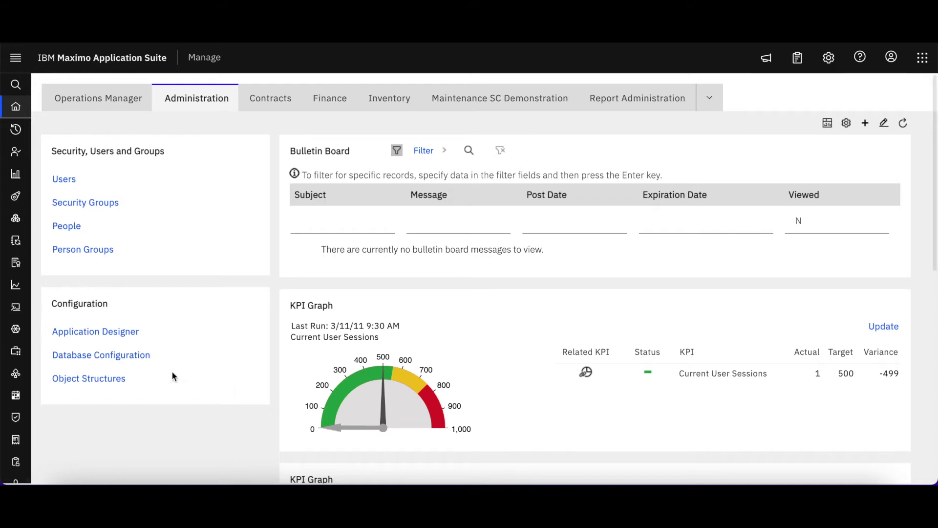
In Database Configuration, filter objects on =asset and open the ASSET record.
click(122, 360)
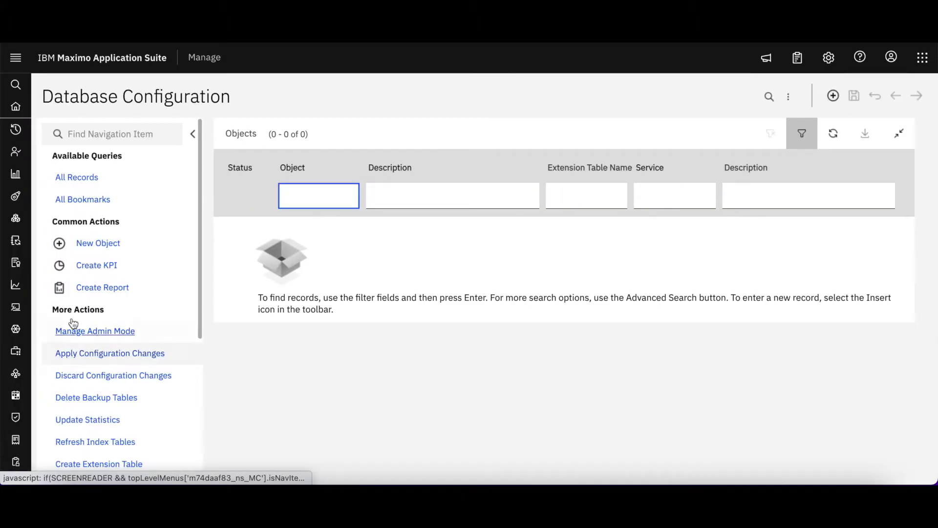
click(193, 133)
click(219, 195)
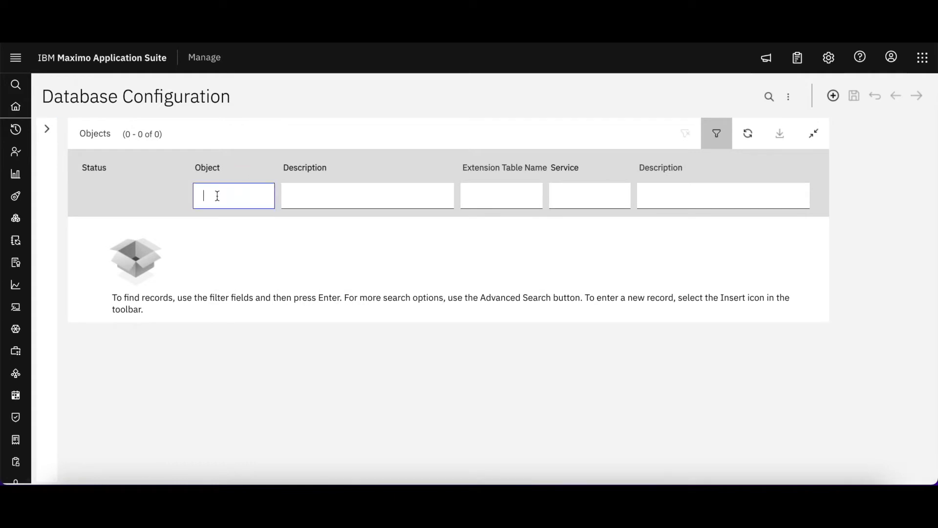
text(=asset)
key(Return)
click(134, 231)
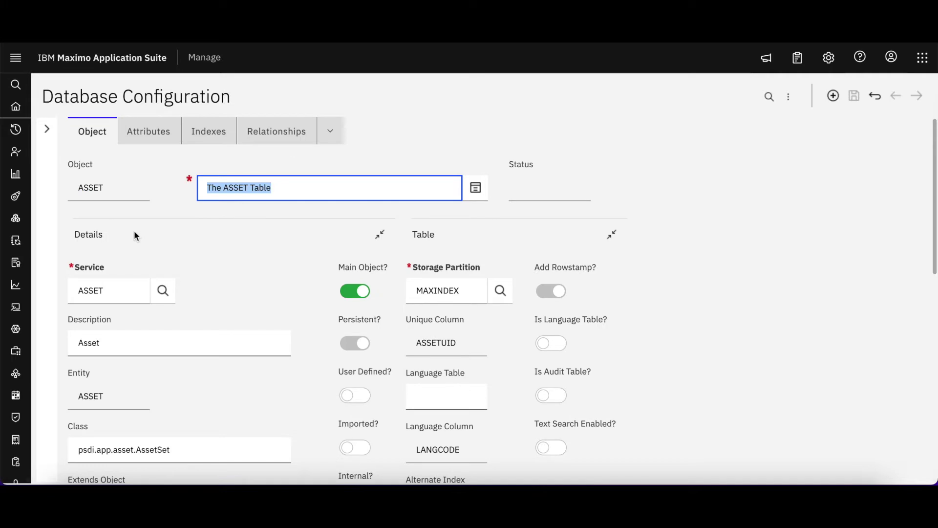
Review the ASSET record's details, with auditing enabled and audit table A_ASSET.
click(222, 261)
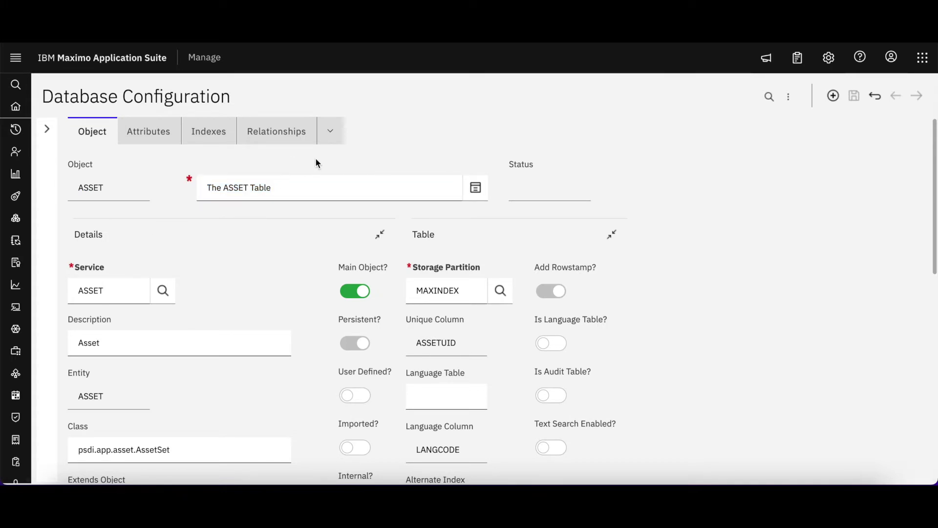
click(338, 131)
click(433, 125)
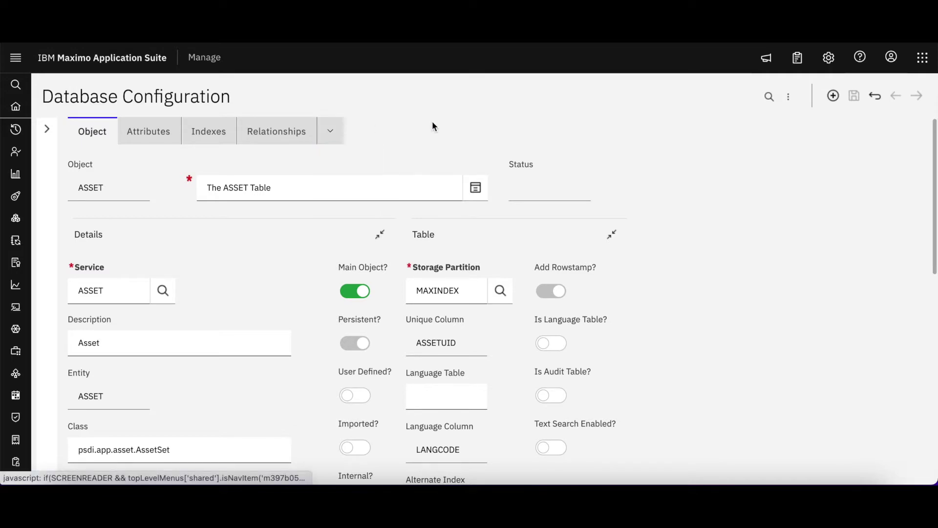
scroll(418, 282, down, 10)
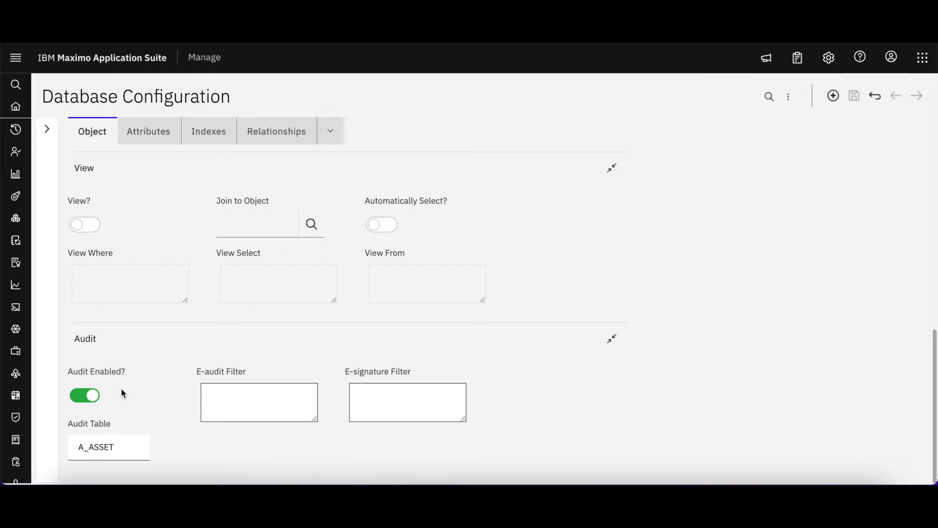
scroll(121, 391, up, 10)
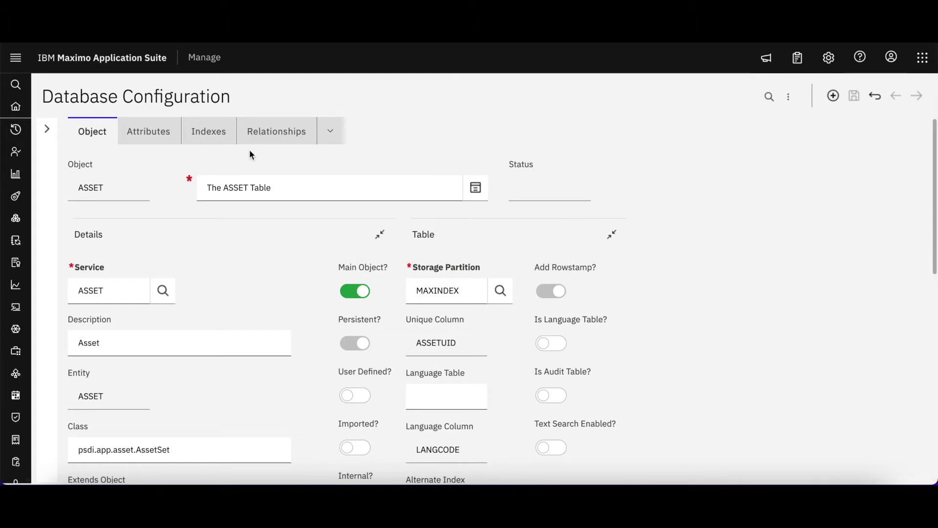
Filter ASSET's relationships to child object WORKORDER, leaving seven listed.
click(275, 135)
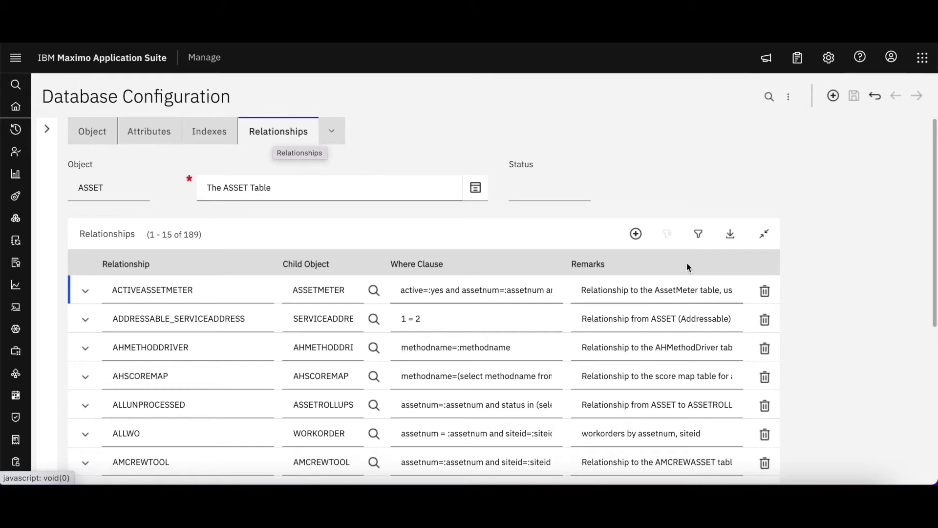
click(698, 236)
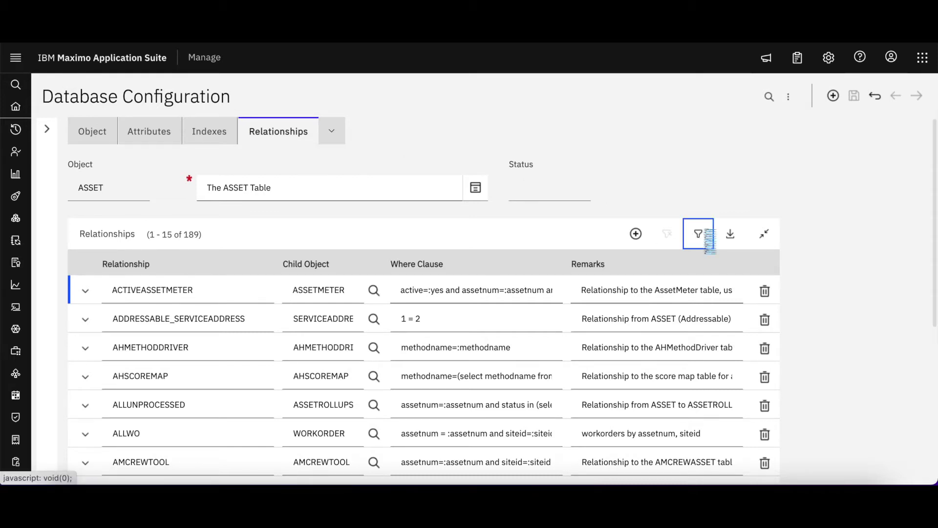
click(338, 297)
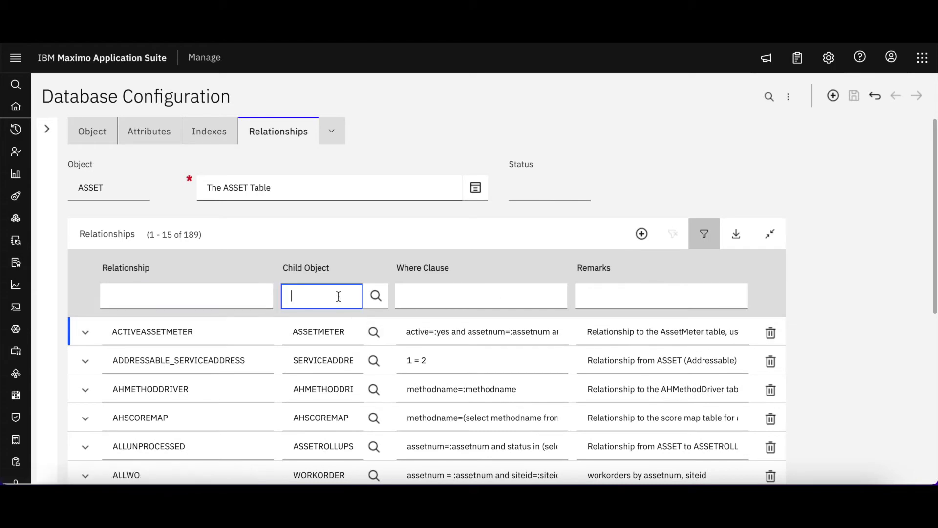
text(wotrack)
key(Return)
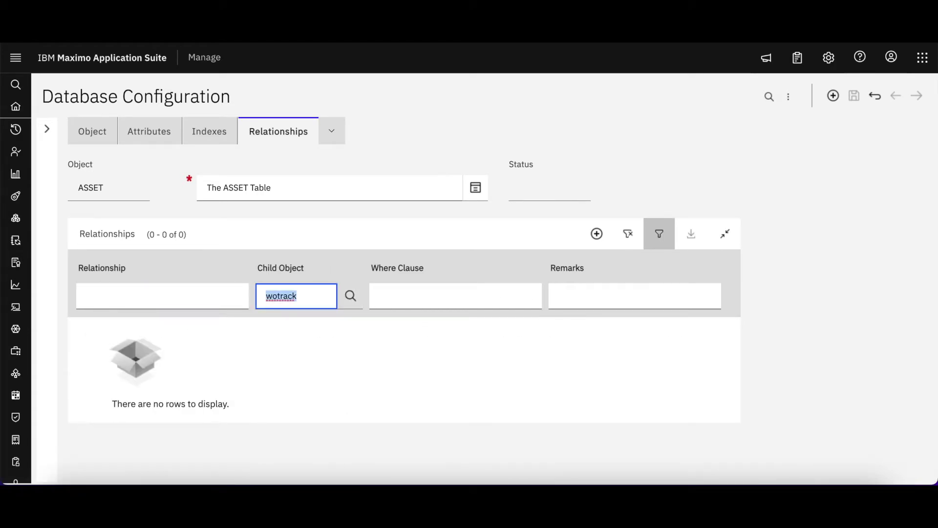
text(workorder)
key(Return)
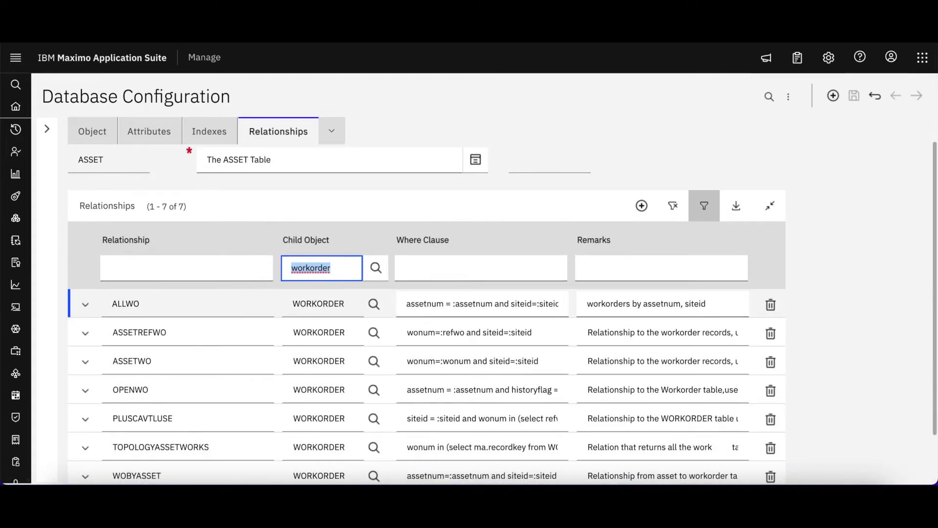
Inspect the ALLWO relationship, joined on assetnum and siteid, then collapse it.
scroll(430, 298, up, 1)
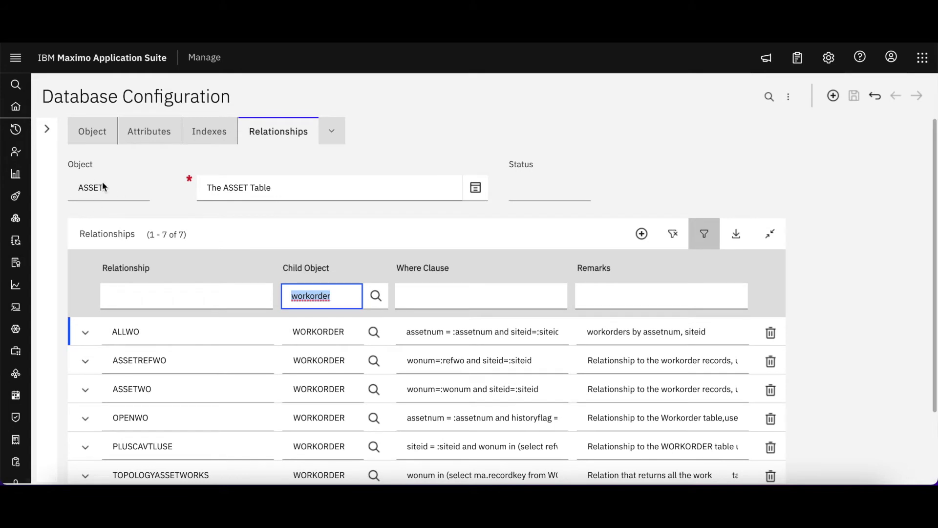
scroll(98, 190, down, 3)
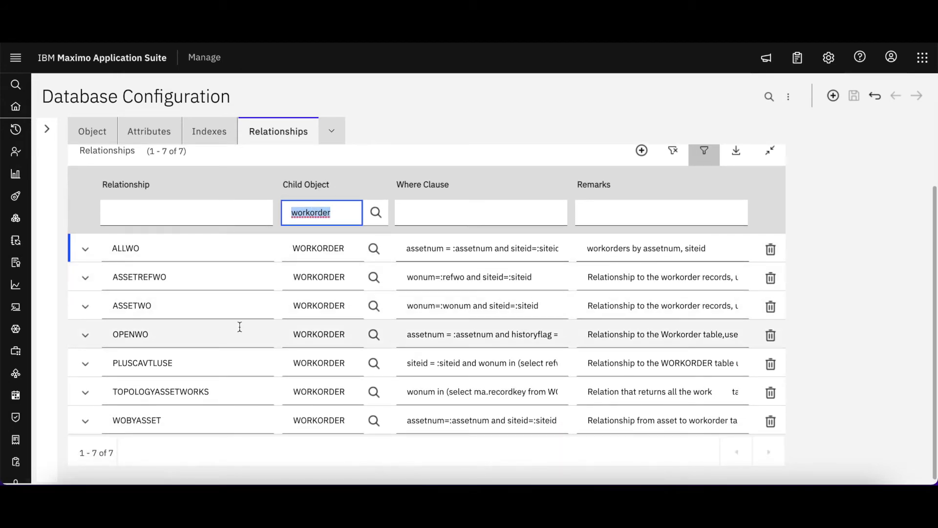
click(85, 250)
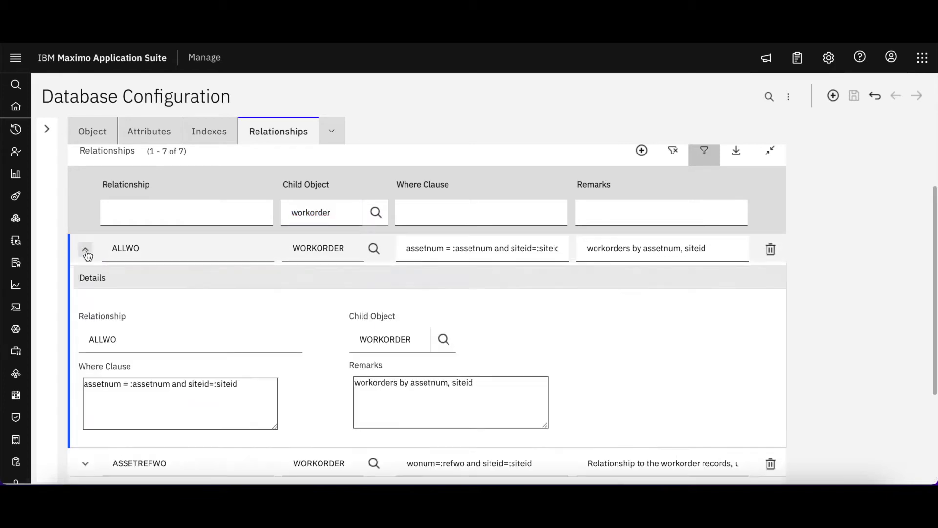
scroll(297, 375, down, 1)
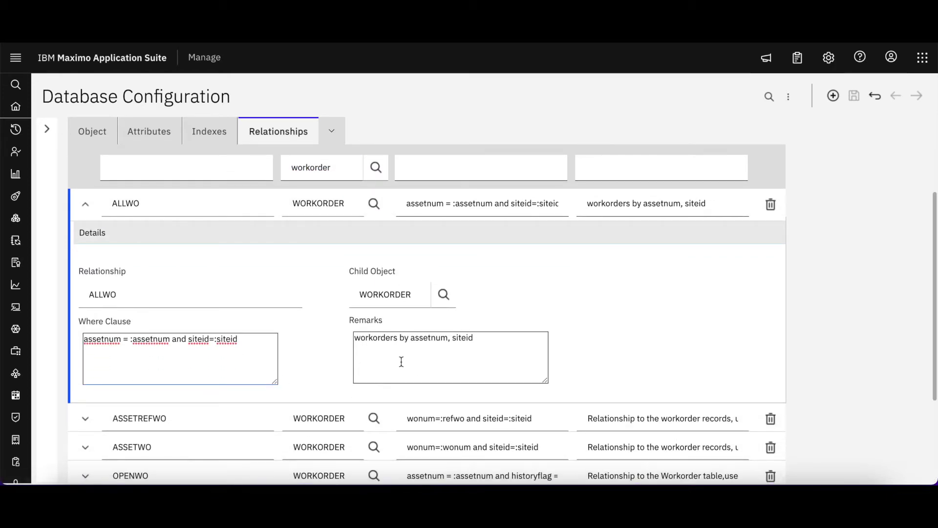
click(85, 204)
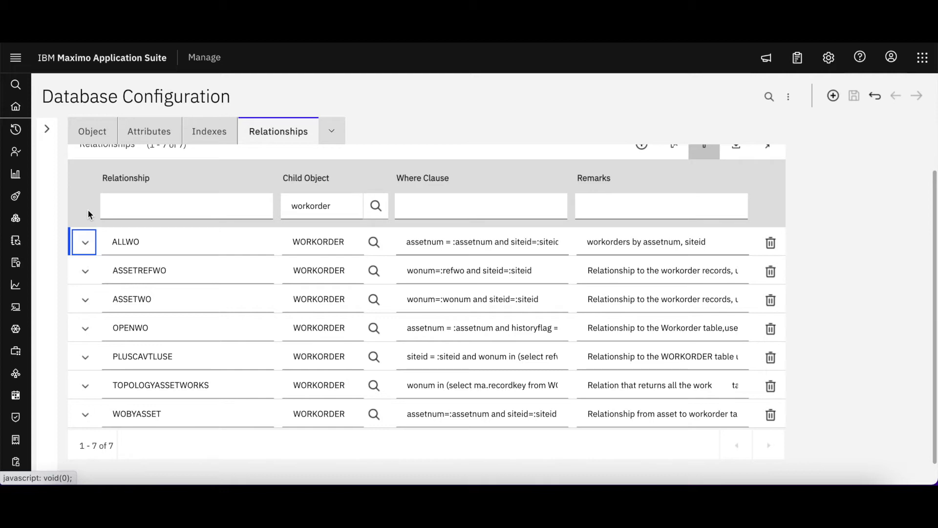
scroll(87, 209, up, 2)
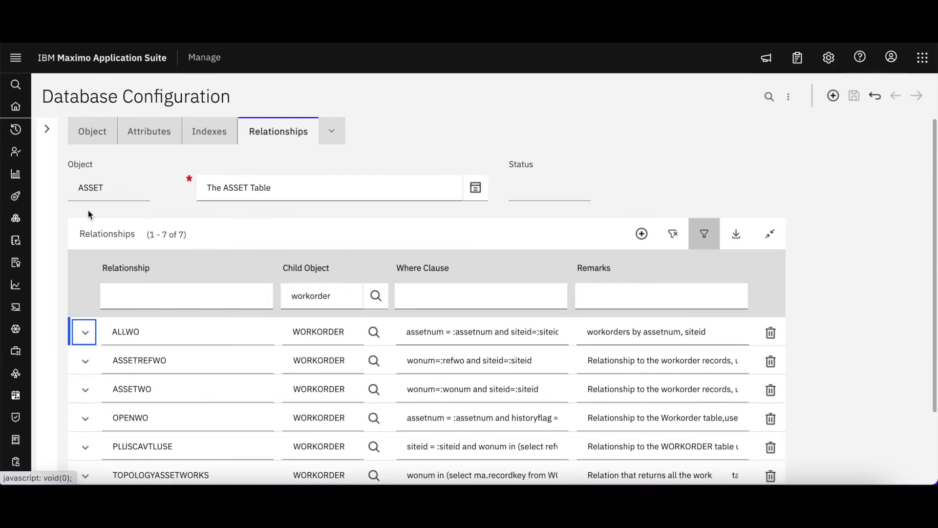
Open the bookmarked REP_ASSETTEST object structure in Object Structures.
click(20, 108)
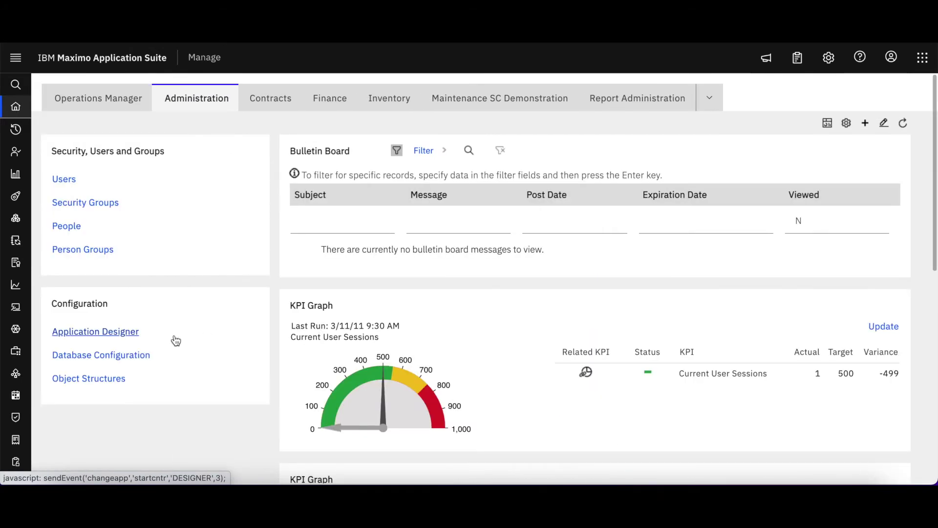
click(113, 381)
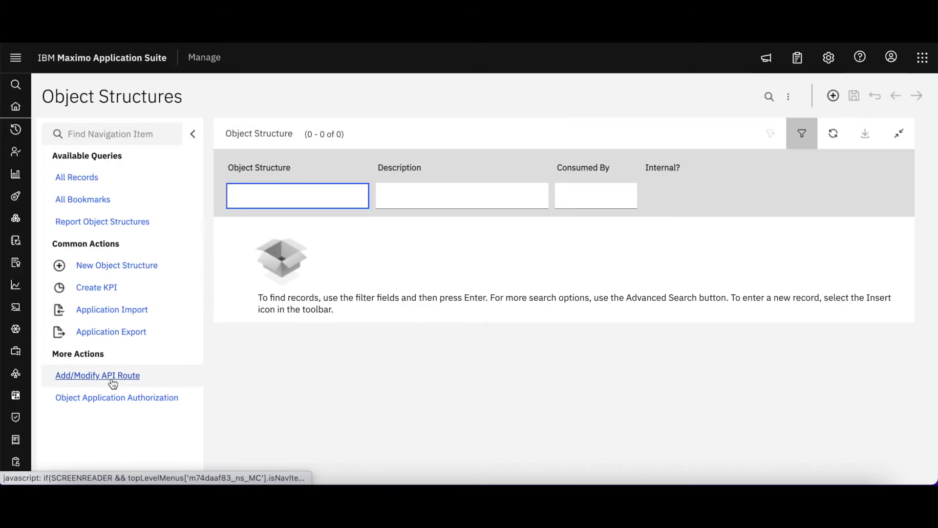
key(Return)
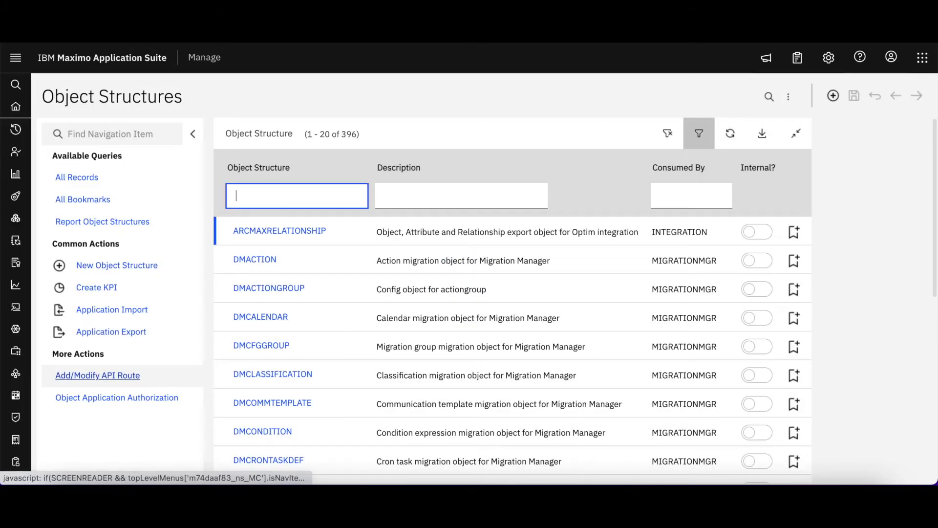
click(95, 200)
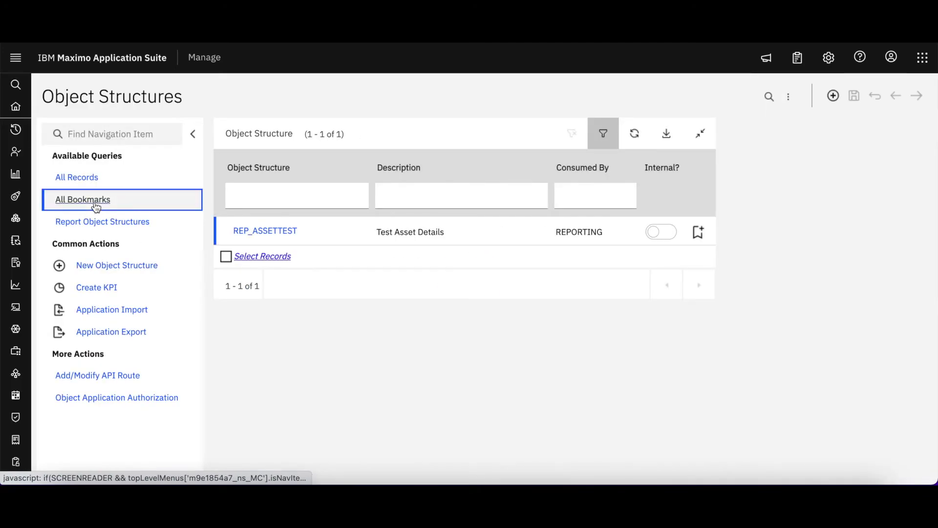
click(286, 232)
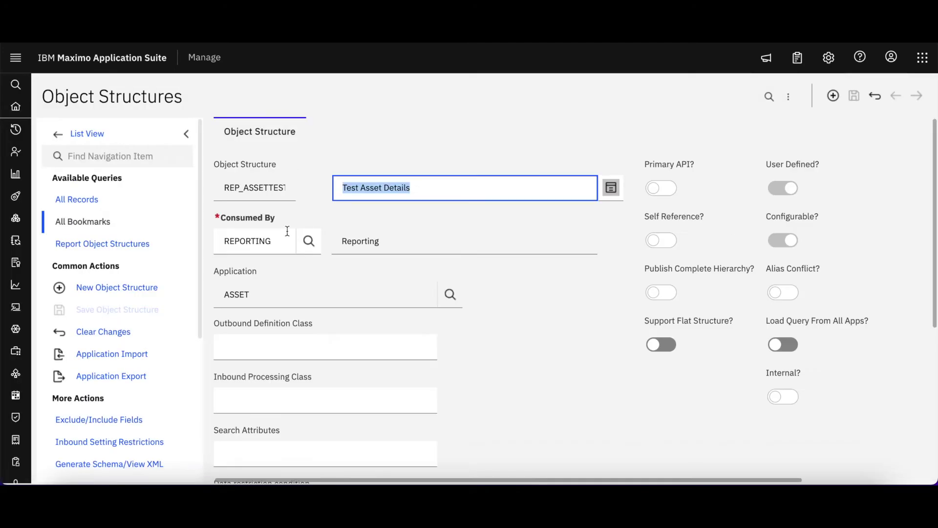
click(477, 147)
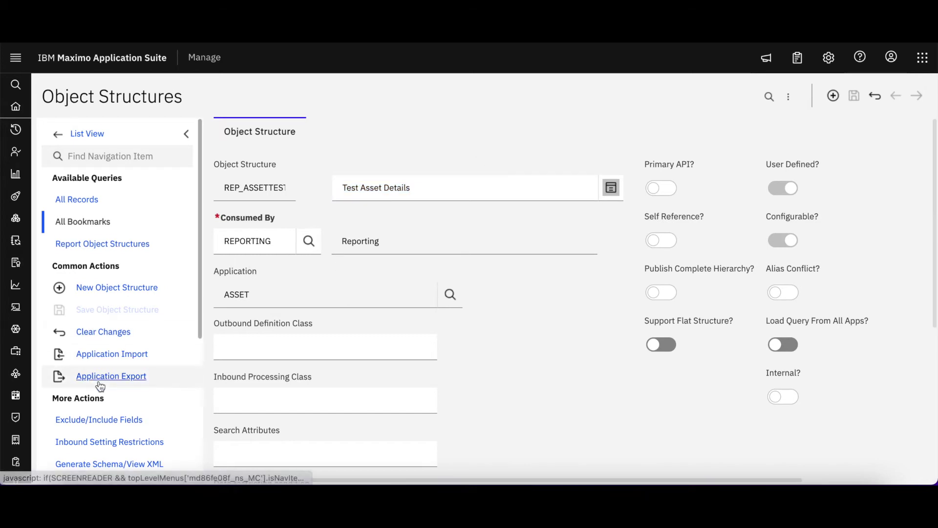
Collapse the navigation pane and add a blank third source object row below ASSET and LOCATIONS.
scroll(98, 383, down, 5)
scroll(100, 386, up, 5)
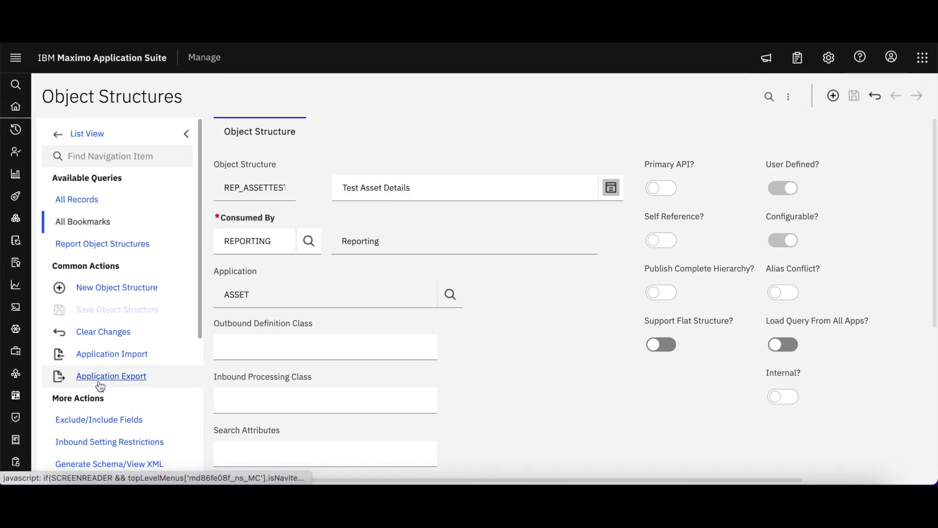
scroll(100, 386, down, 5)
scroll(100, 386, up, 5)
click(186, 129)
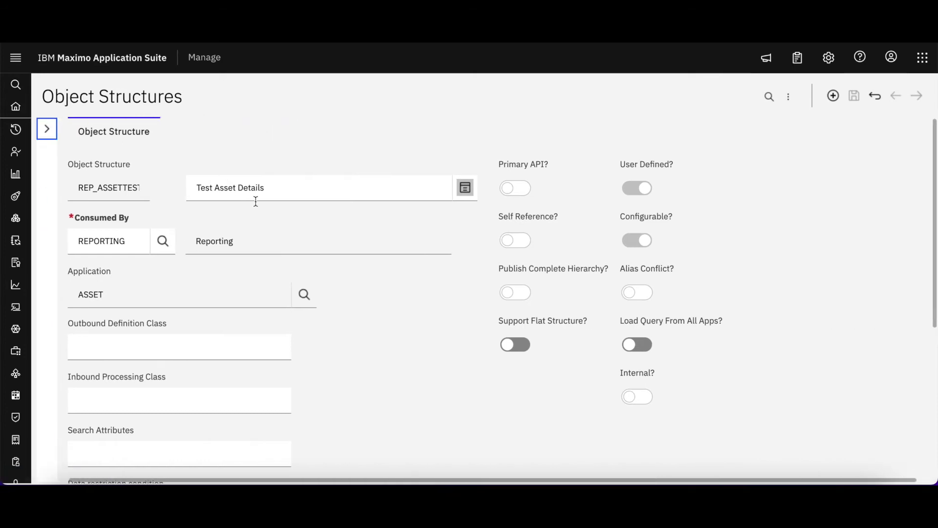
scroll(330, 300, down, 5)
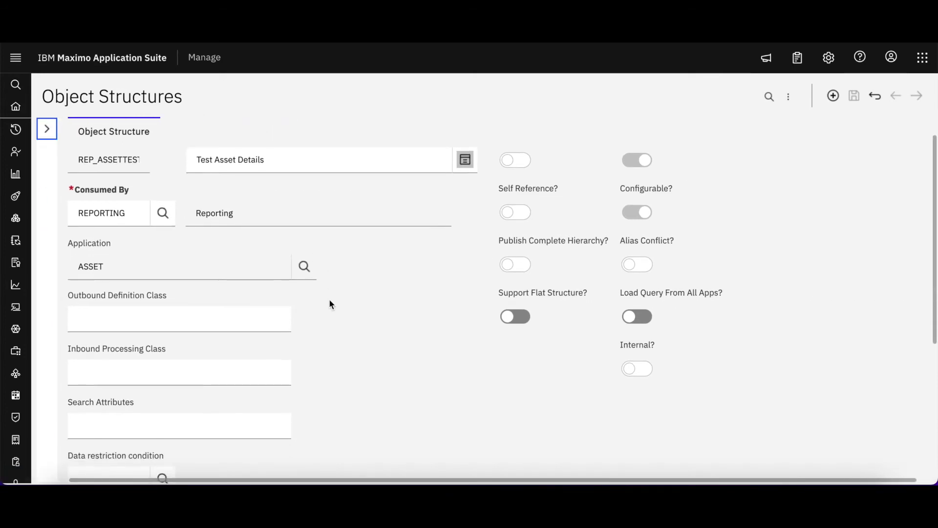
scroll(330, 304, down, 3)
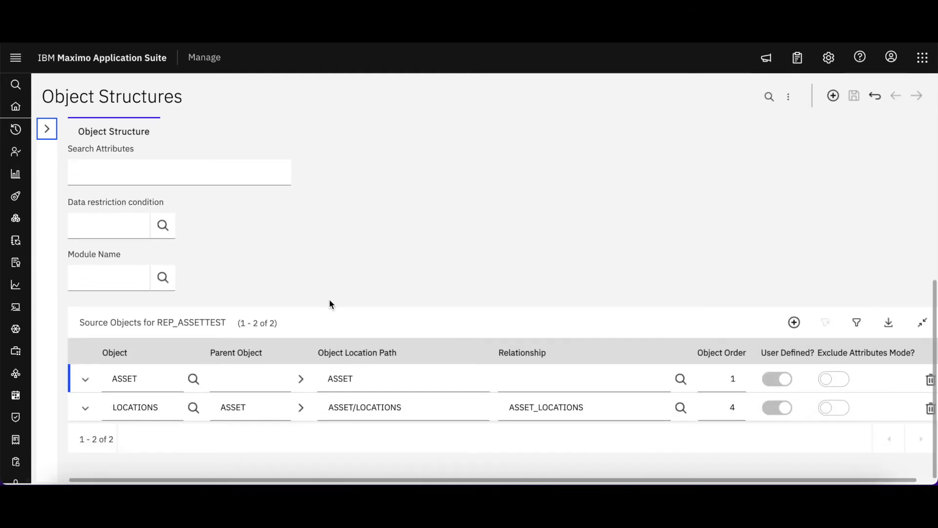
click(795, 323)
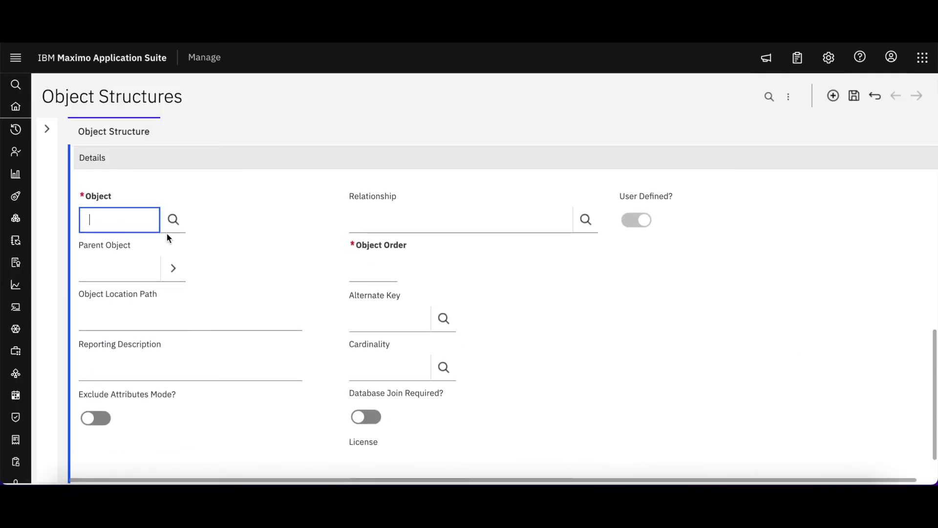
Pick WORKORDER from the object lookup as the new source row's object.
click(172, 219)
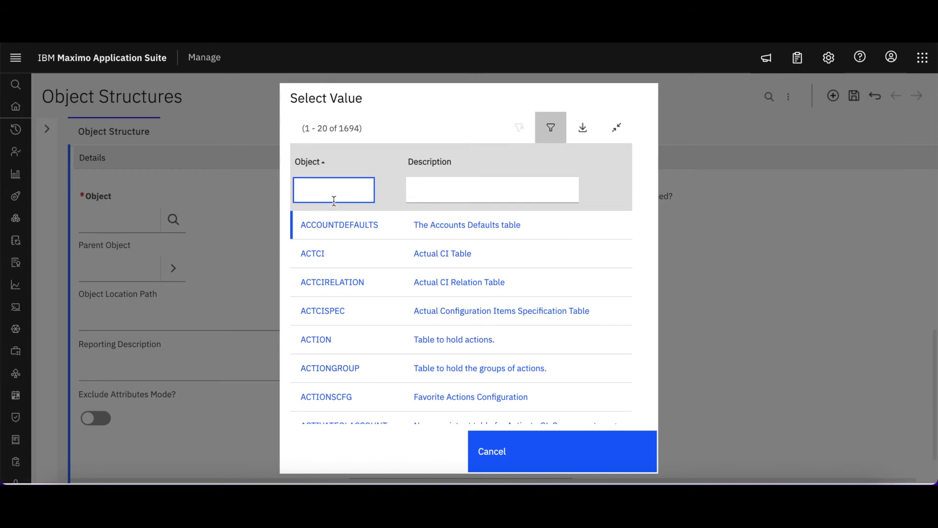
text(work)
key(Return)
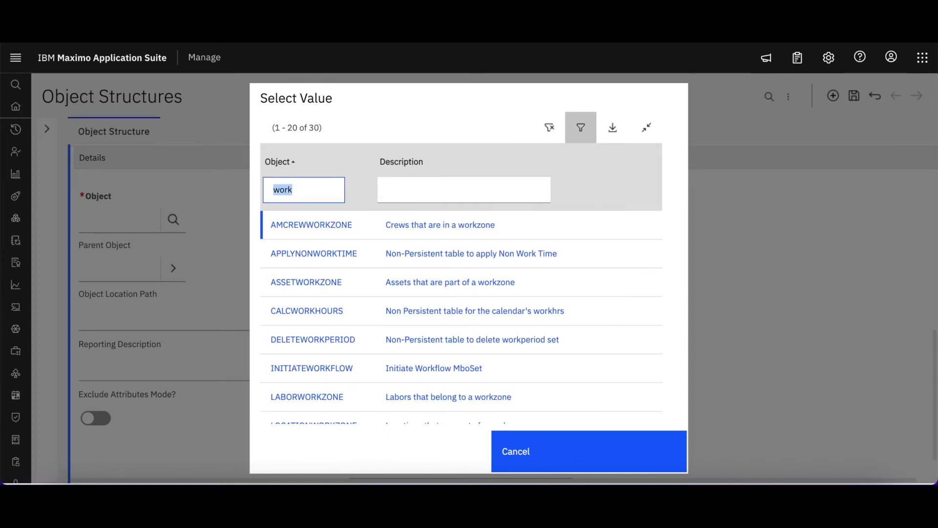
text(workord)
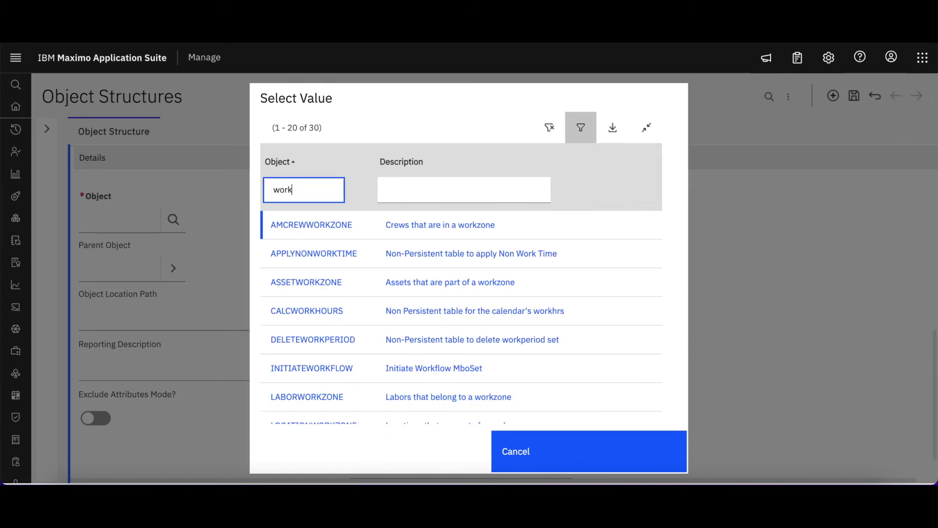
text(er)
key(Return)
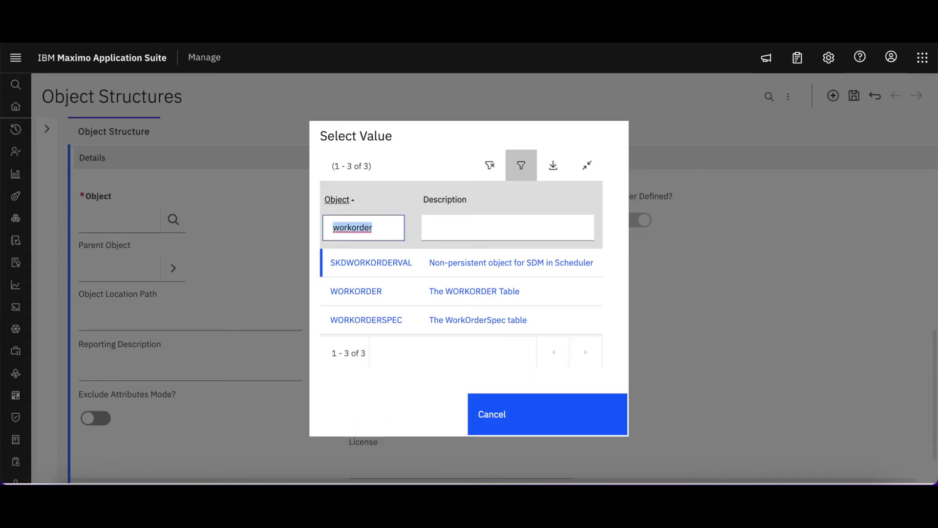
click(373, 293)
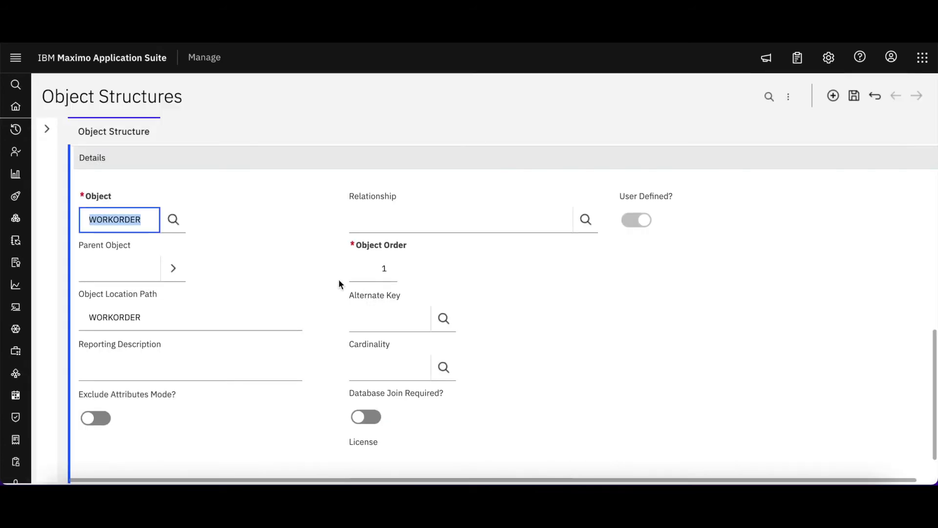
Make ASSET the parent of WORKORDER, giving location path ASSET/WORKORDER and object order 5.
click(174, 268)
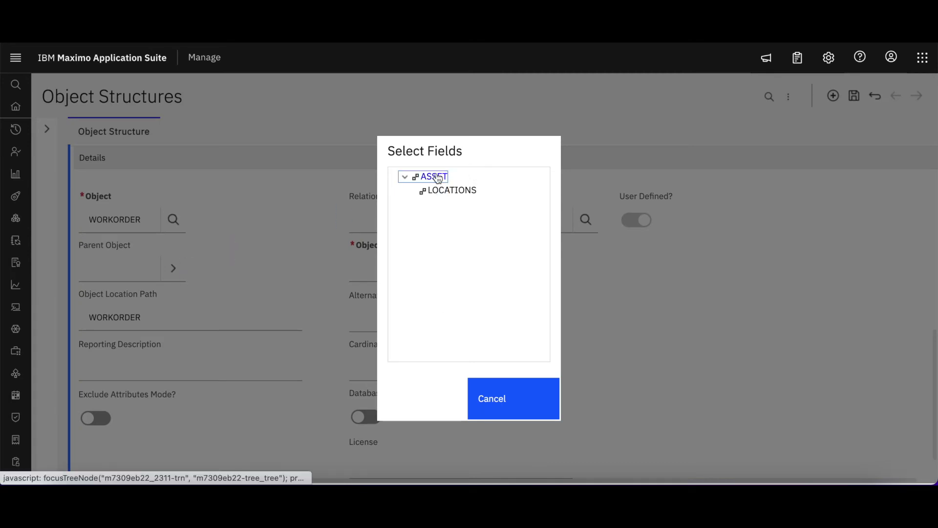
drag(438, 178, 424, 189)
click(419, 177)
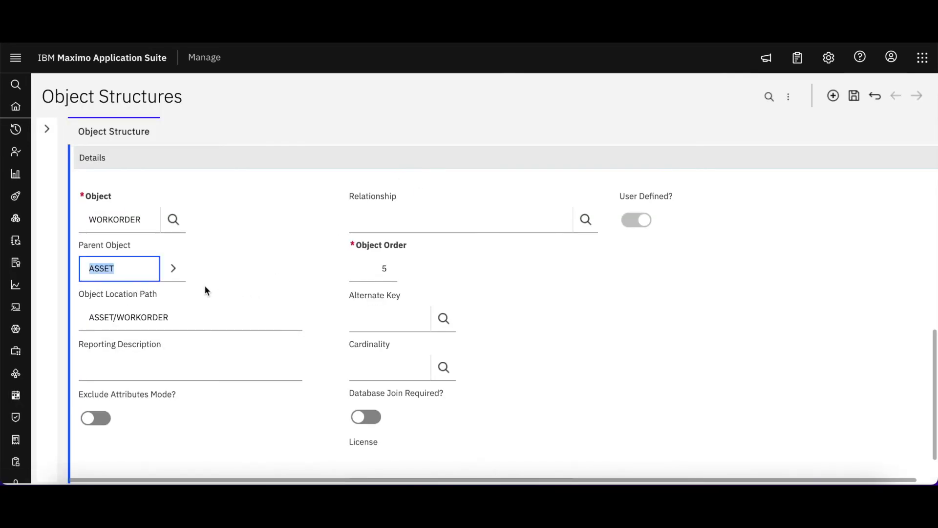
click(173, 268)
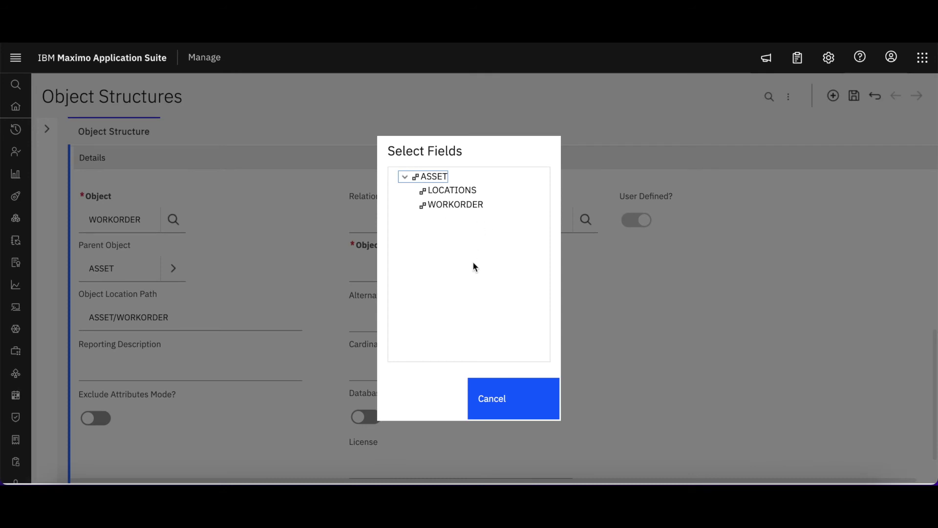
click(494, 398)
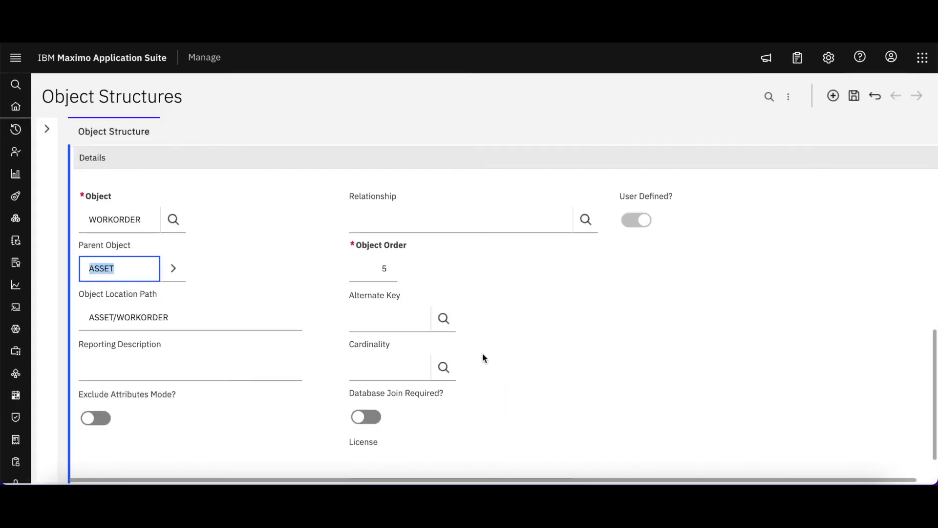
click(574, 293)
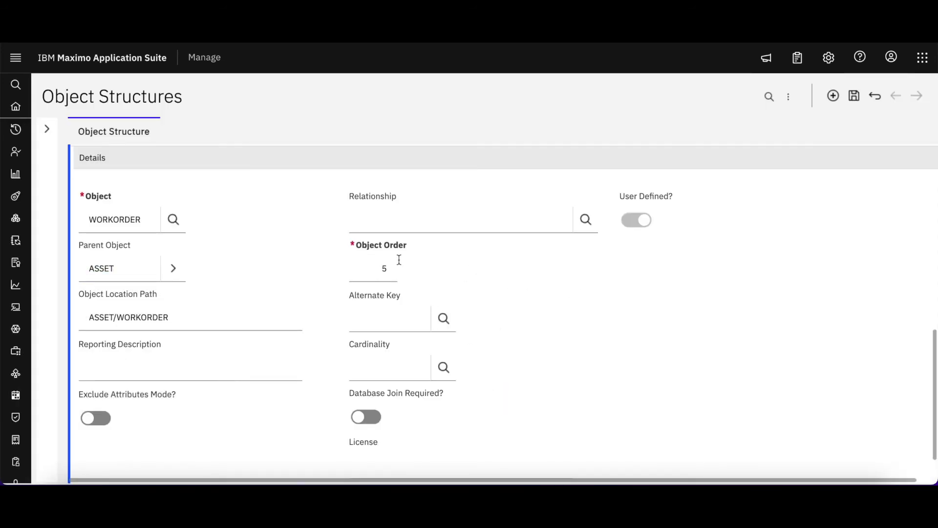
click(586, 221)
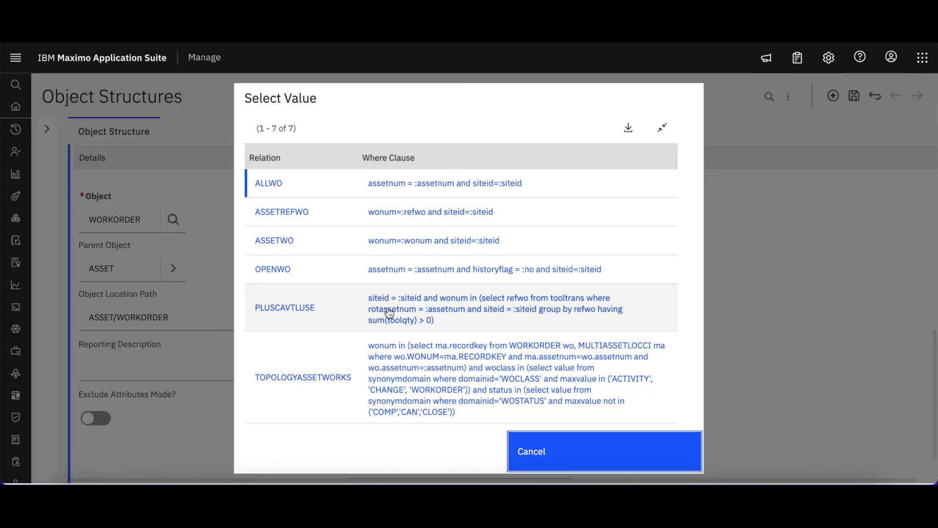
Link WORKORDER to ASSET through the ALLWO relationship and save REP_ASSETTEST.
click(270, 183)
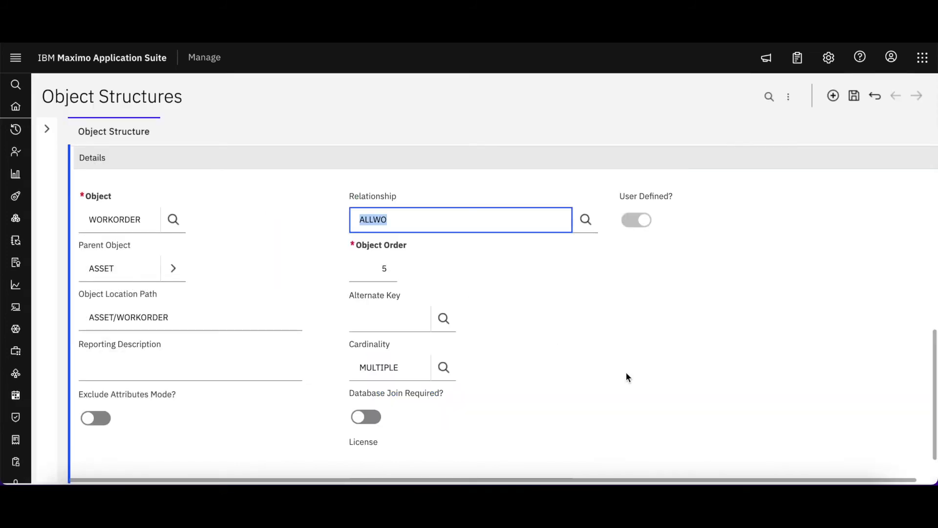
scroll(629, 375, up, 5)
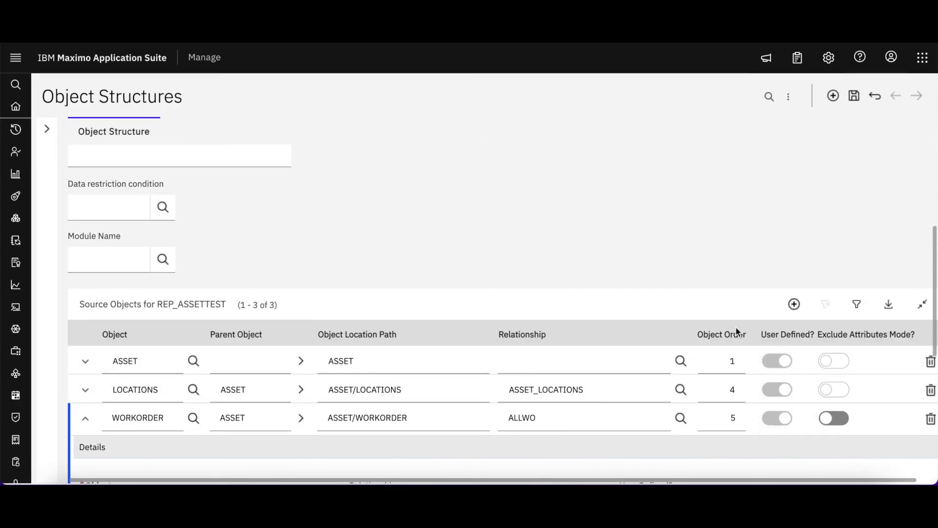
click(854, 95)
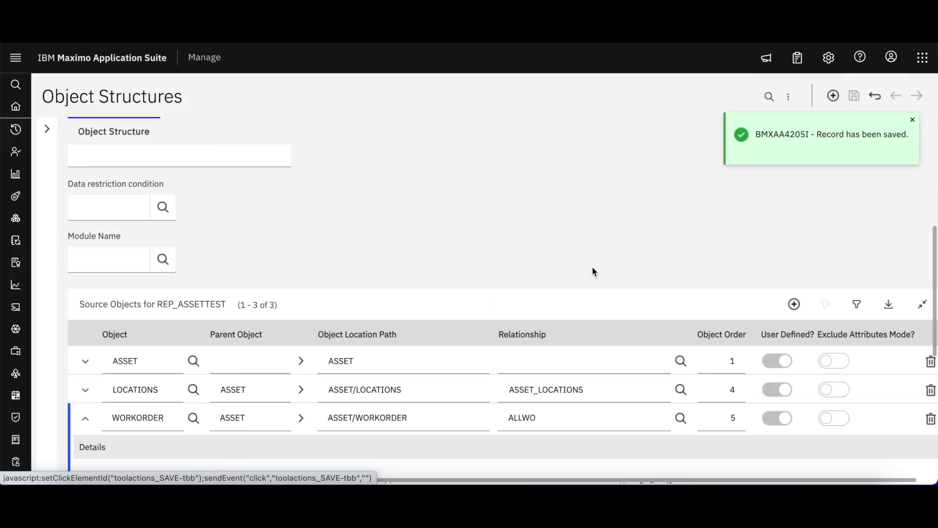
Collapse the WORKORDER source row's details and scroll back to the top of the record.
scroll(593, 270, down, 3)
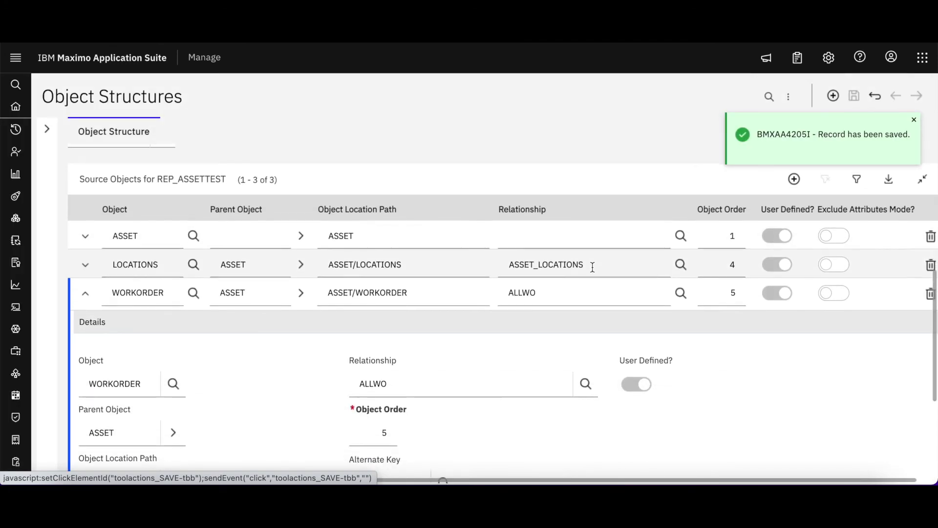
scroll(592, 267, down, 1)
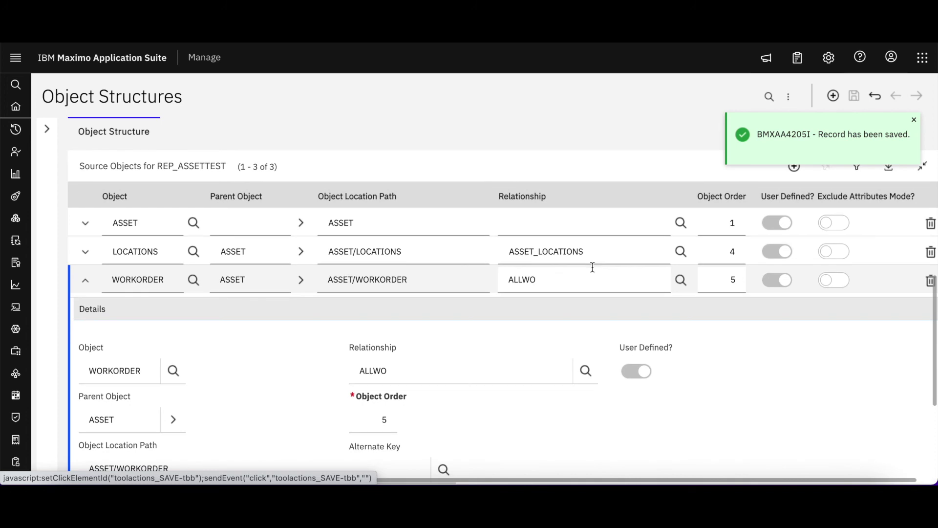
click(81, 280)
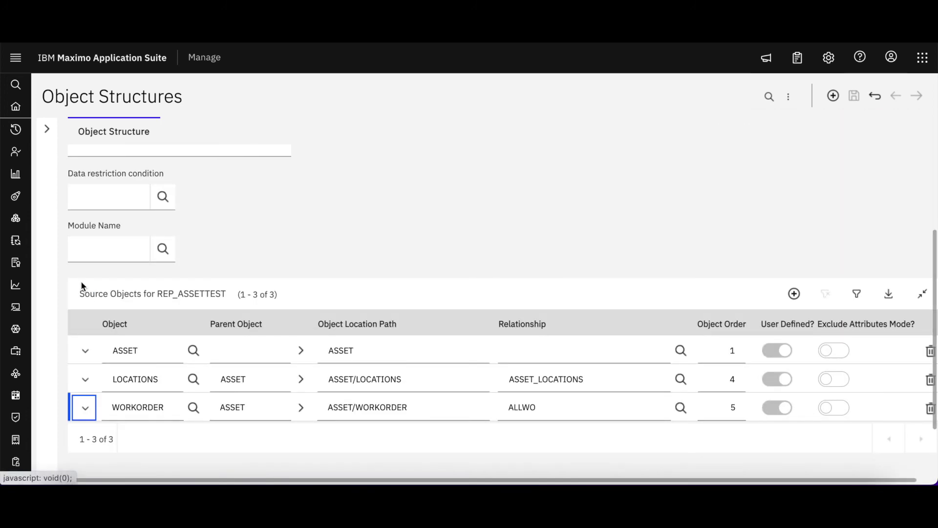
scroll(81, 281, up, 6)
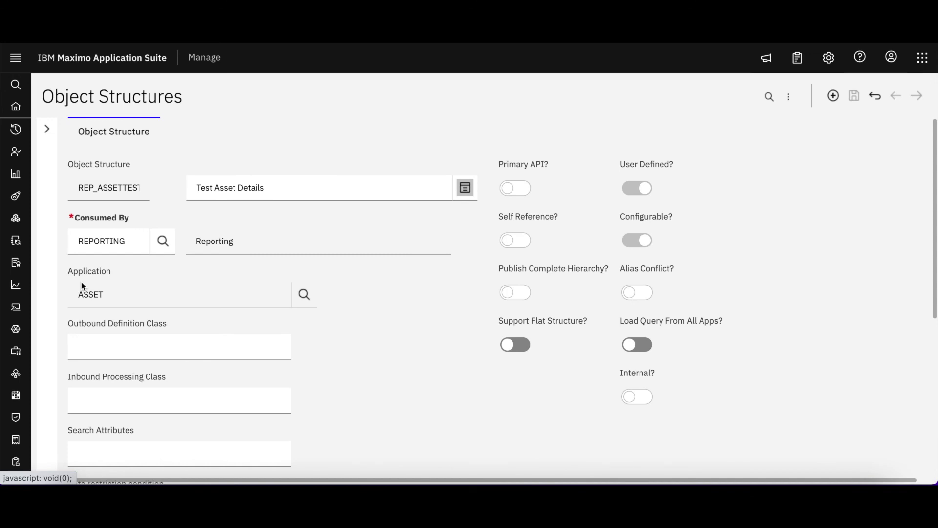
Return to the Start Center's Administration page from the side menu.
mouse_move(4, 193)
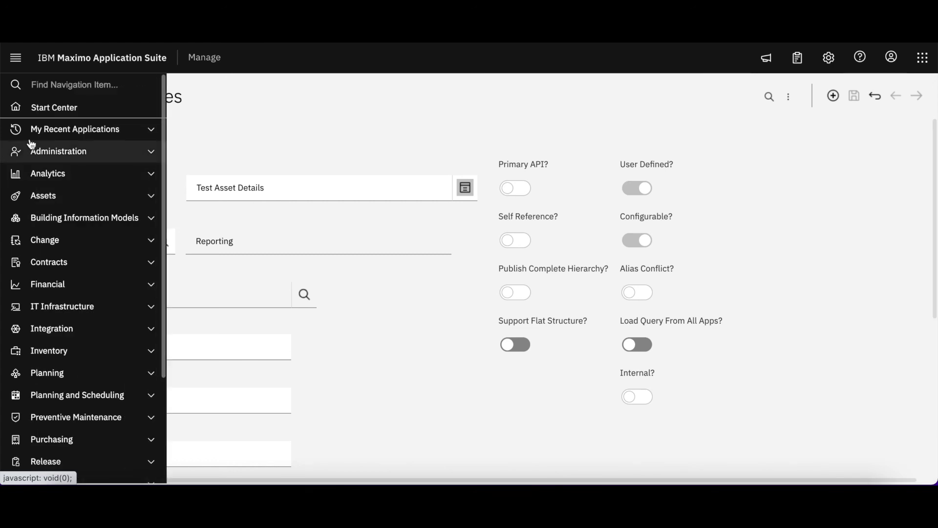
click(76, 109)
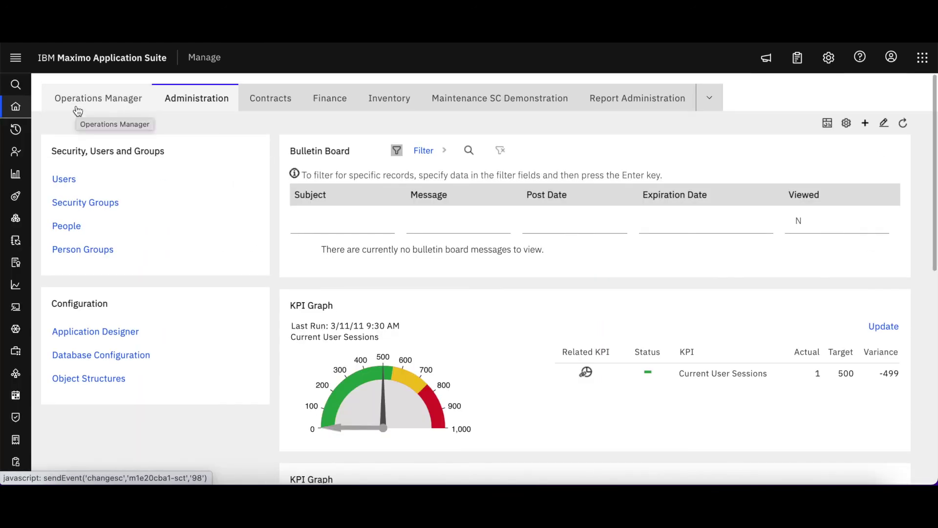